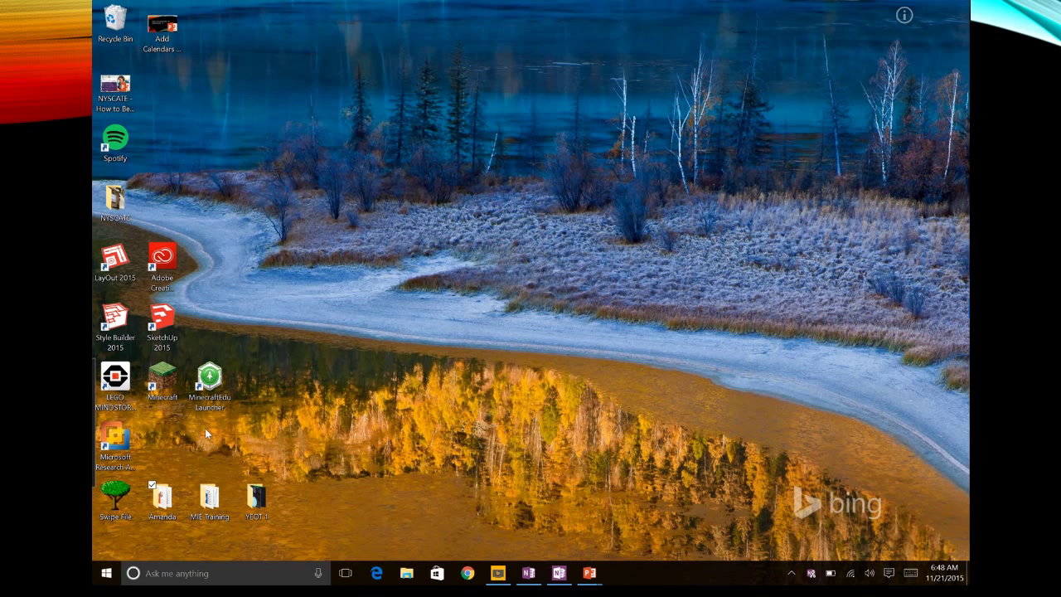
# Launch Calendar from the Start menu to show the November 15–21, 2015 week with events
pyautogui.click(106, 573)
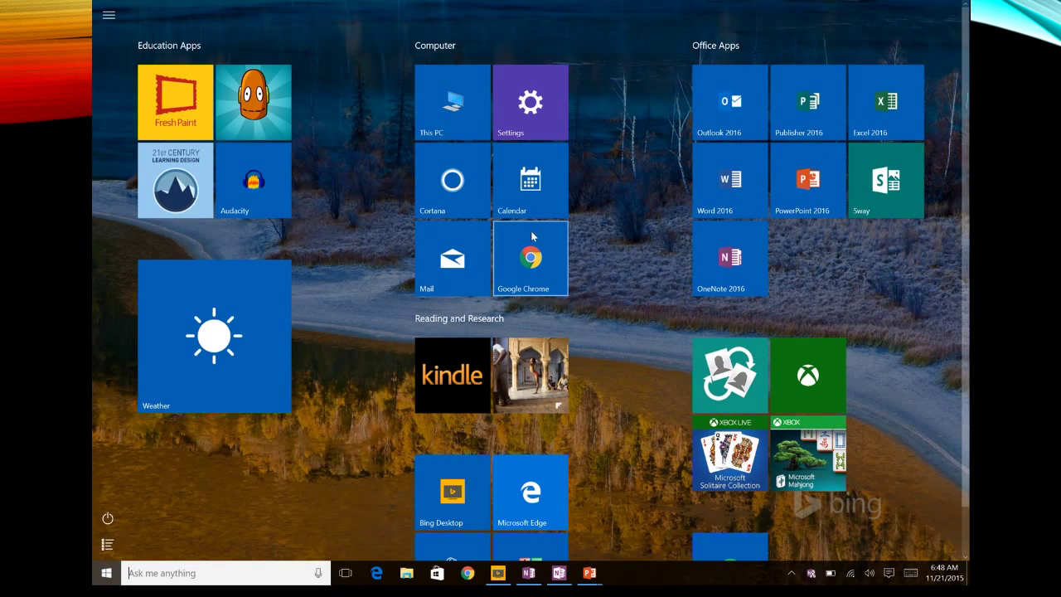
pyautogui.click(532, 202)
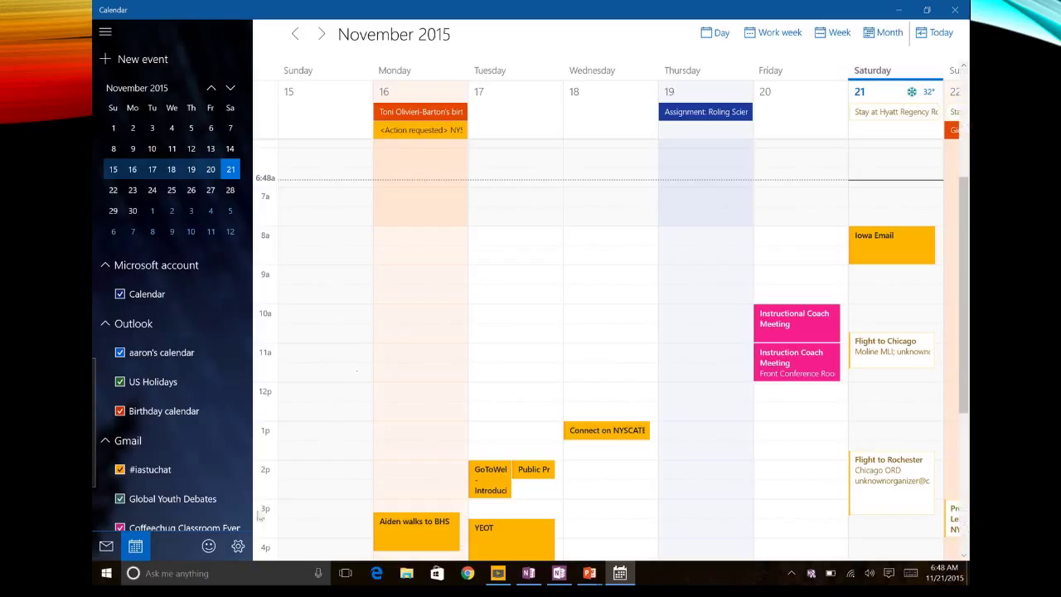
pyautogui.click(236, 548)
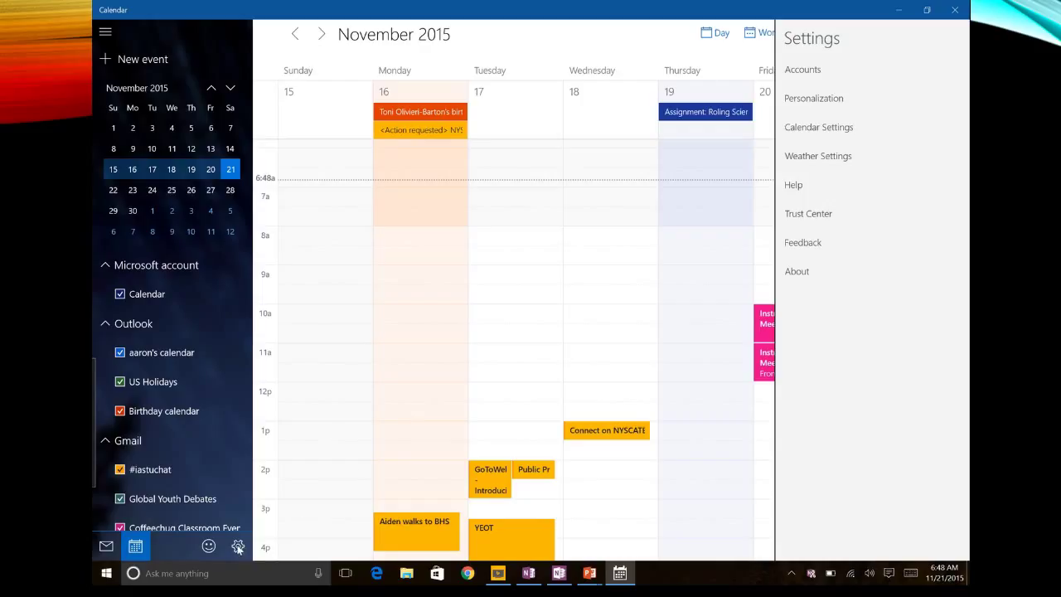
pyautogui.click(801, 73)
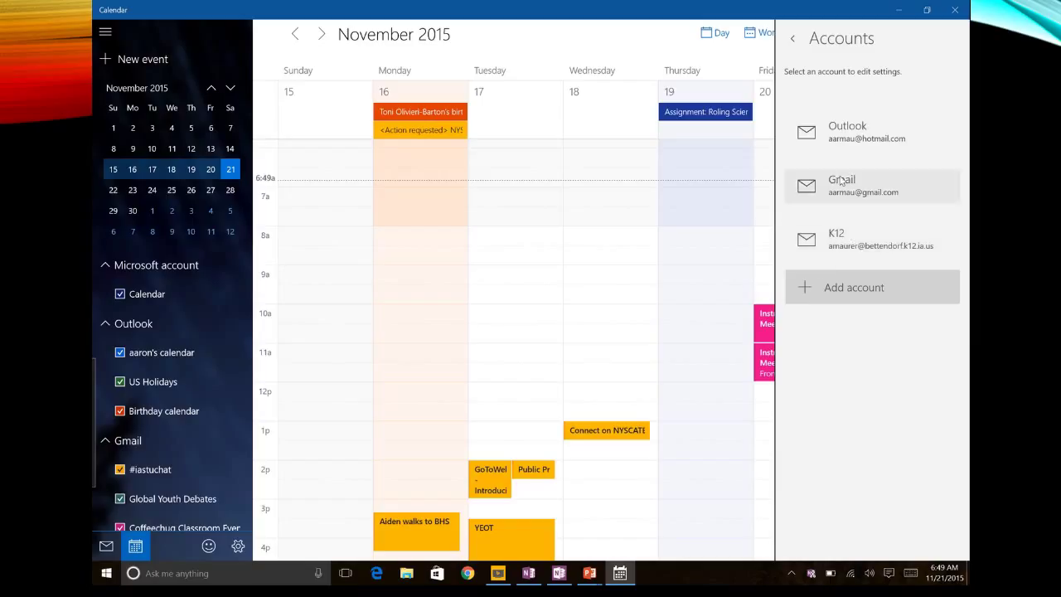
pyautogui.click(804, 289)
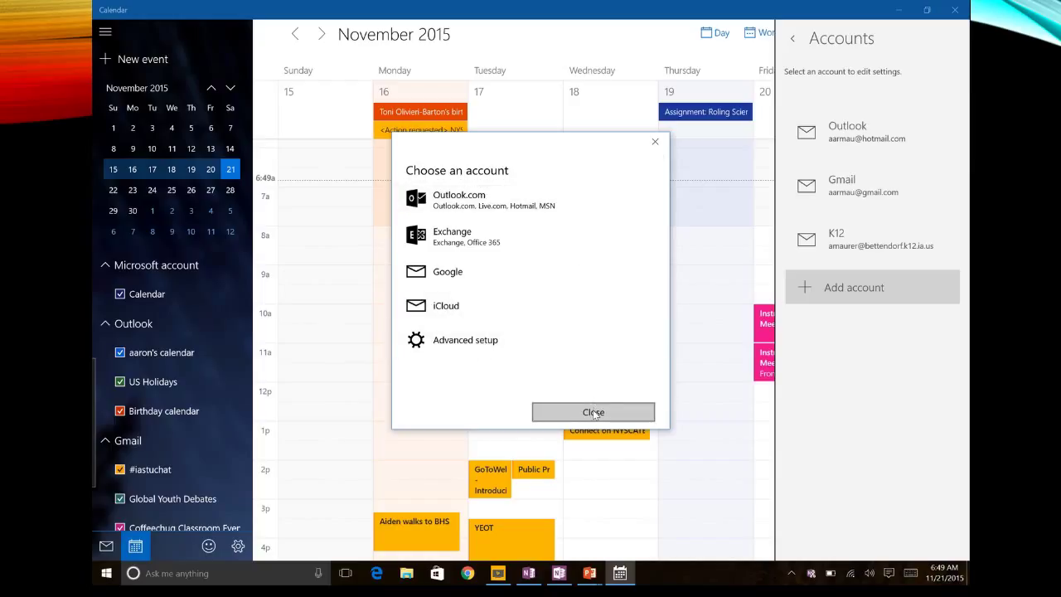
pyautogui.click(655, 145)
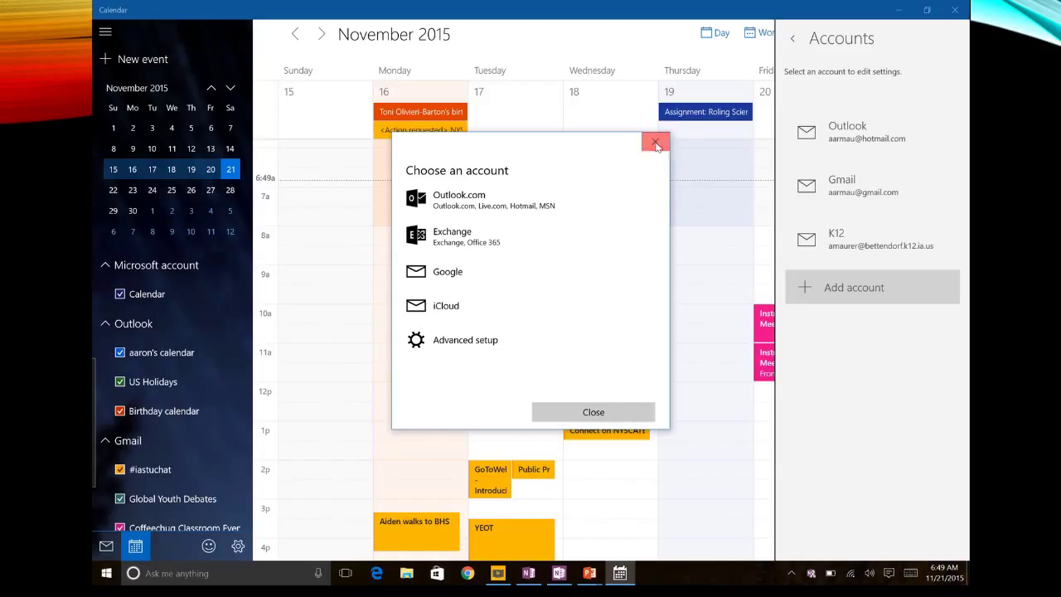
pyautogui.click(793, 35)
# Close the settings pane and scroll through the week's hours to view all events
pyautogui.click(680, 208)
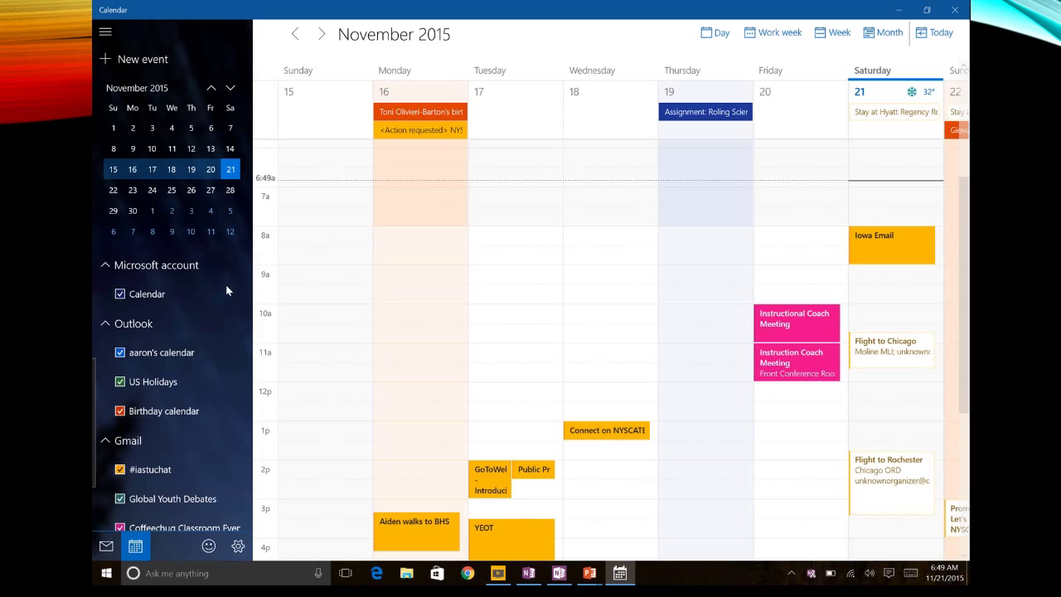
pyautogui.scroll(-3, 128, 450)
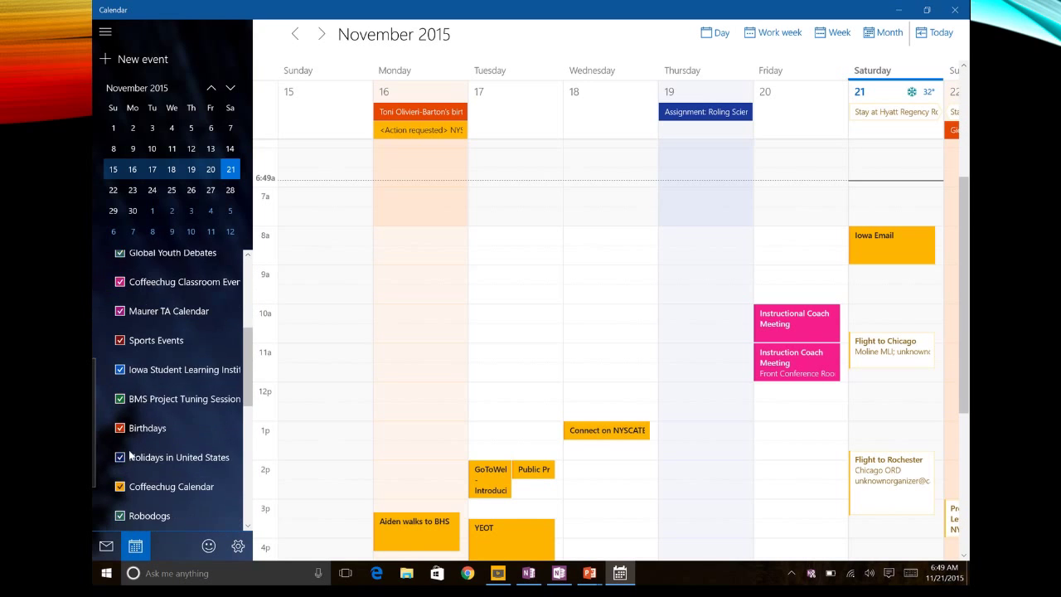
pyautogui.scroll(-2, 129, 450)
pyautogui.scroll(4, 128, 449)
pyautogui.scroll(-1, 128, 449)
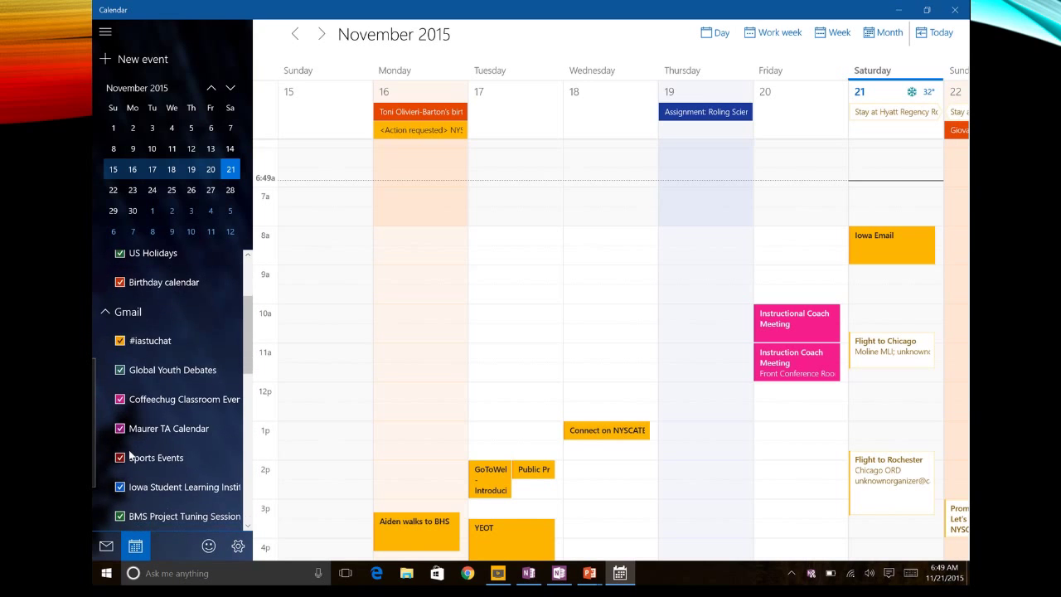
pyautogui.scroll(-4, 128, 449)
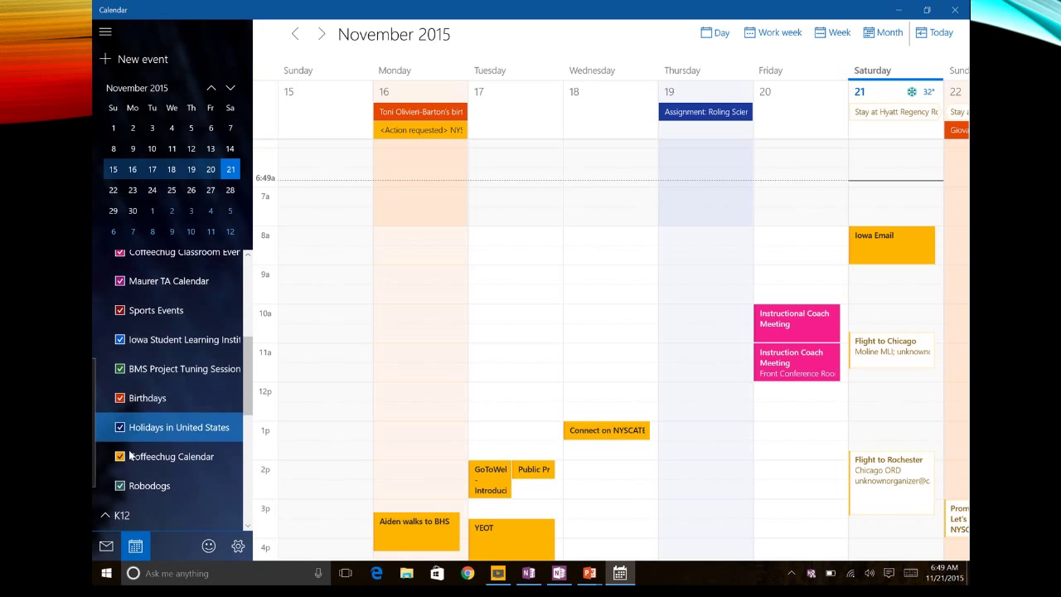
pyautogui.scroll(-5, 130, 454)
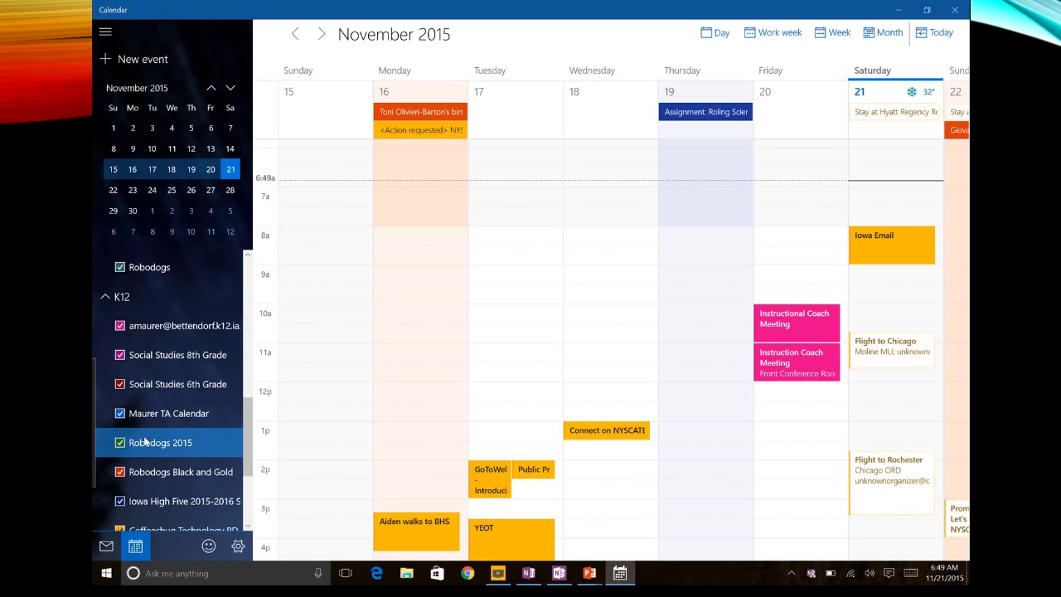
pyautogui.scroll(-4, 158, 456)
pyautogui.scroll(6, 169, 402)
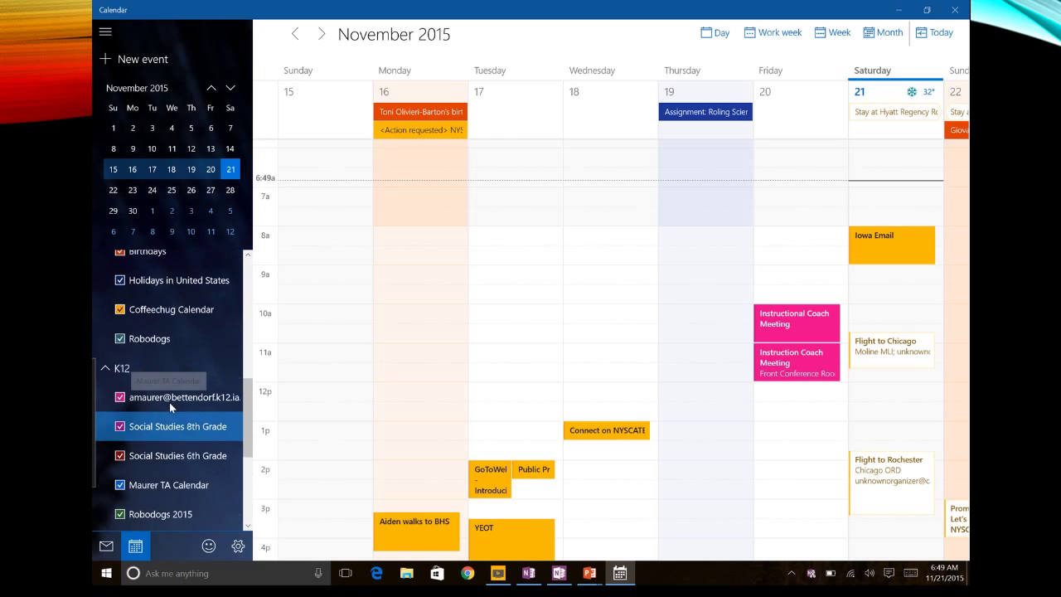
pyautogui.scroll(4, 169, 402)
# Preview then cancel new events at Tuesday 10:30 and Friday November 20 8:30, then minimize Calendar
pyautogui.click(493, 342)
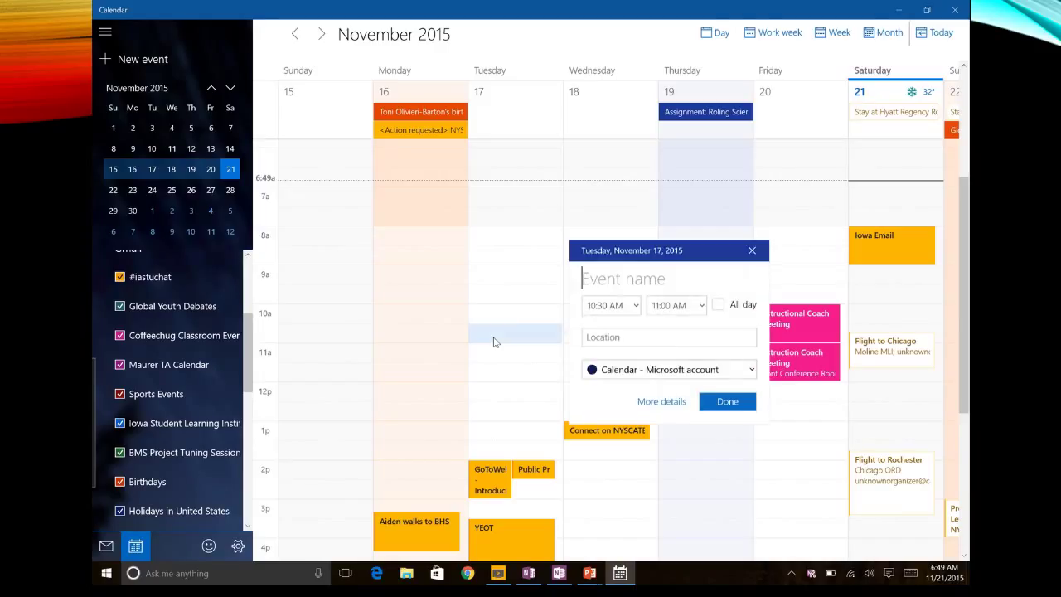
pyautogui.press('Escape')
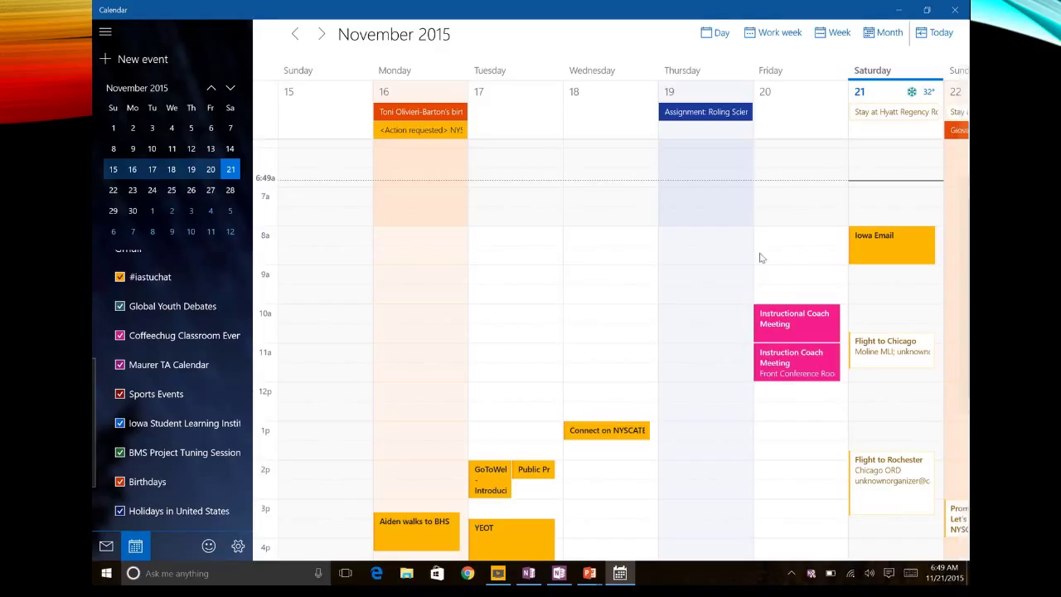
pyautogui.click(761, 258)
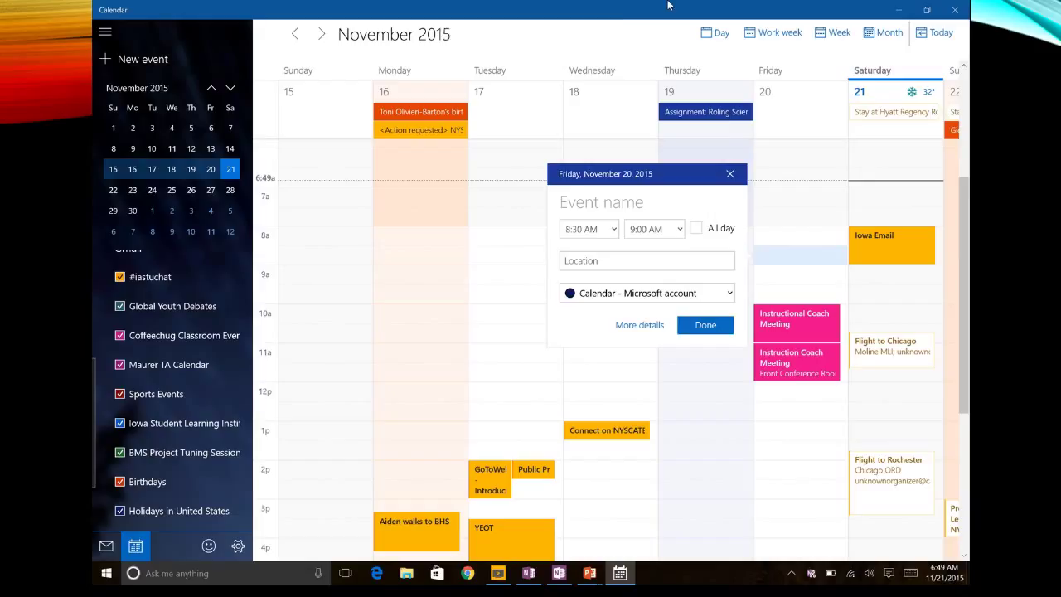
pyautogui.click(730, 173)
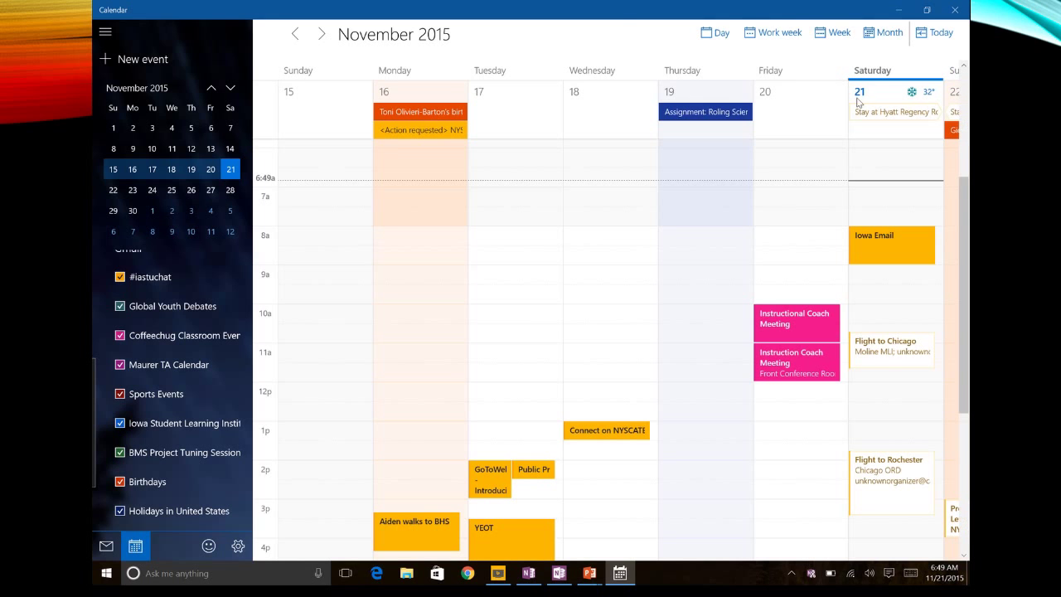
pyautogui.click(900, 11)
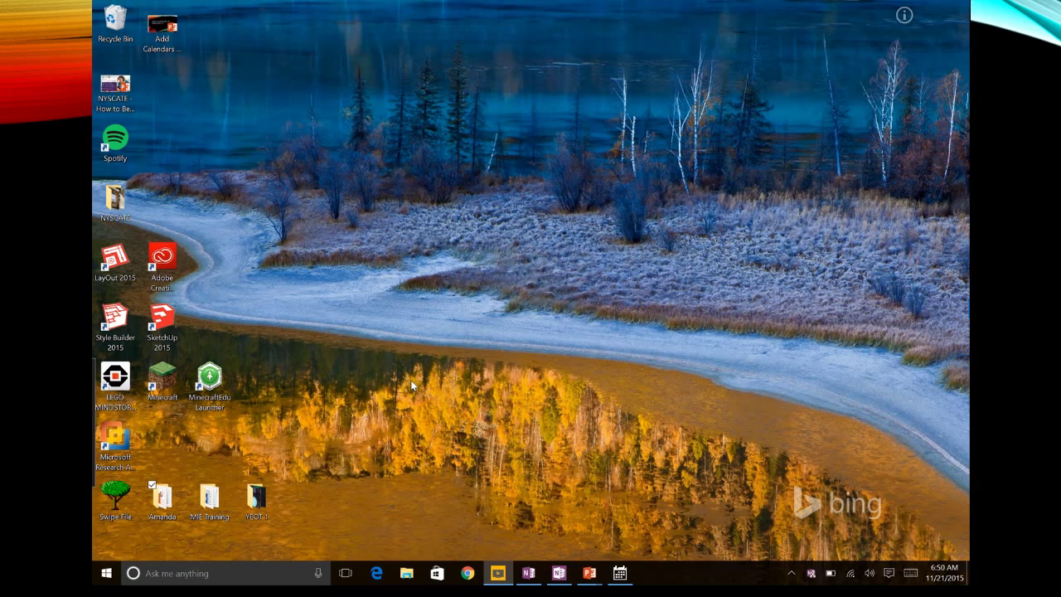
# Have Cortana add 'Drink coffee' Monday 9–10 AM to Coffeechug Calendar -Gmail, then close Cortana
pyautogui.press('super+c')
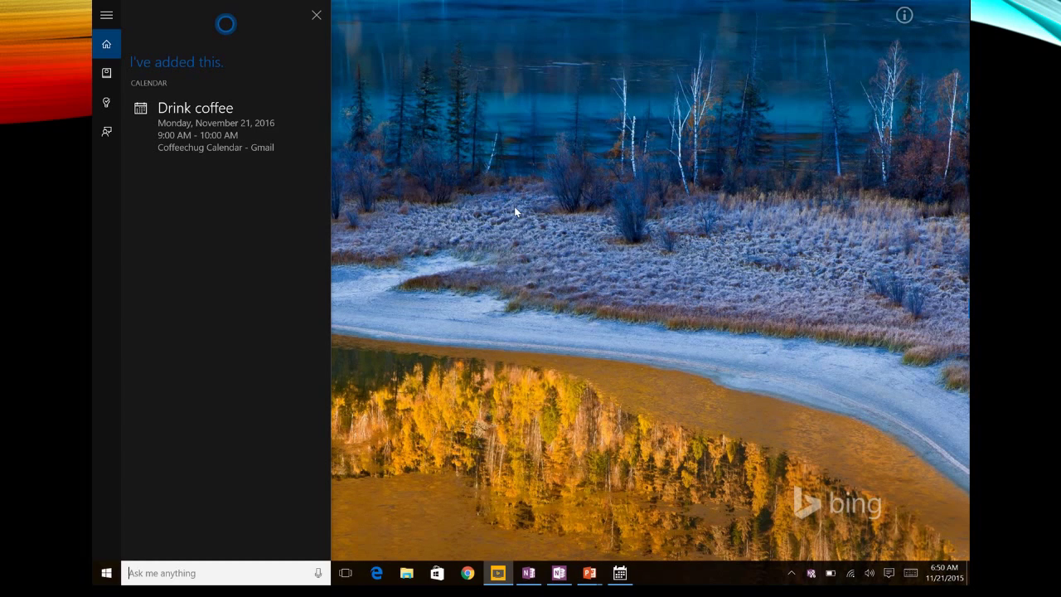
pyautogui.click(317, 15)
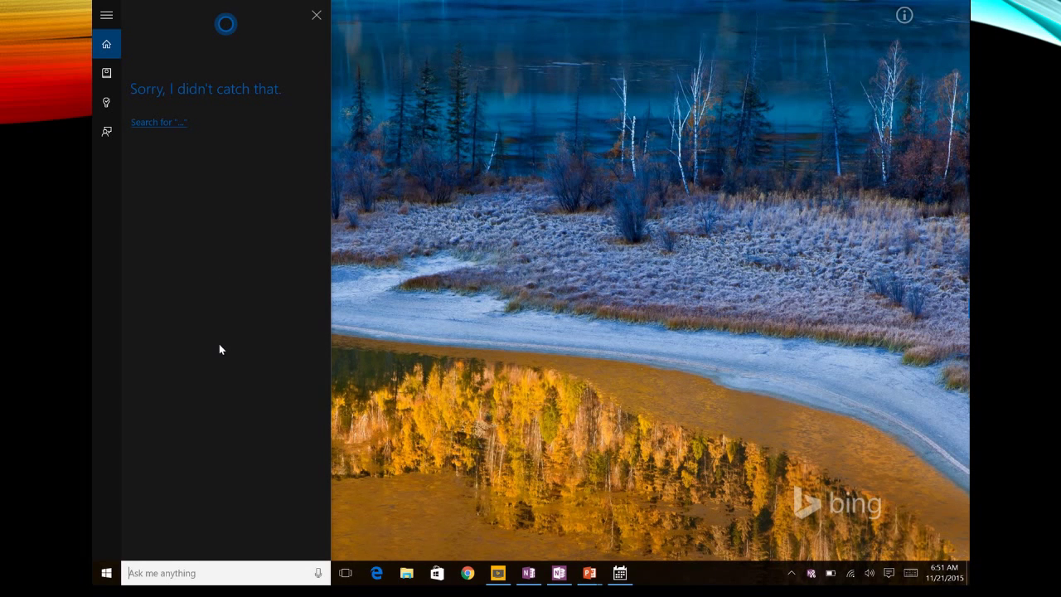
# Request 'add event' in Cortana, check the calendar list keeping Coffeechug Calendar -Gmail, then cancel
pyautogui.write('add ev')
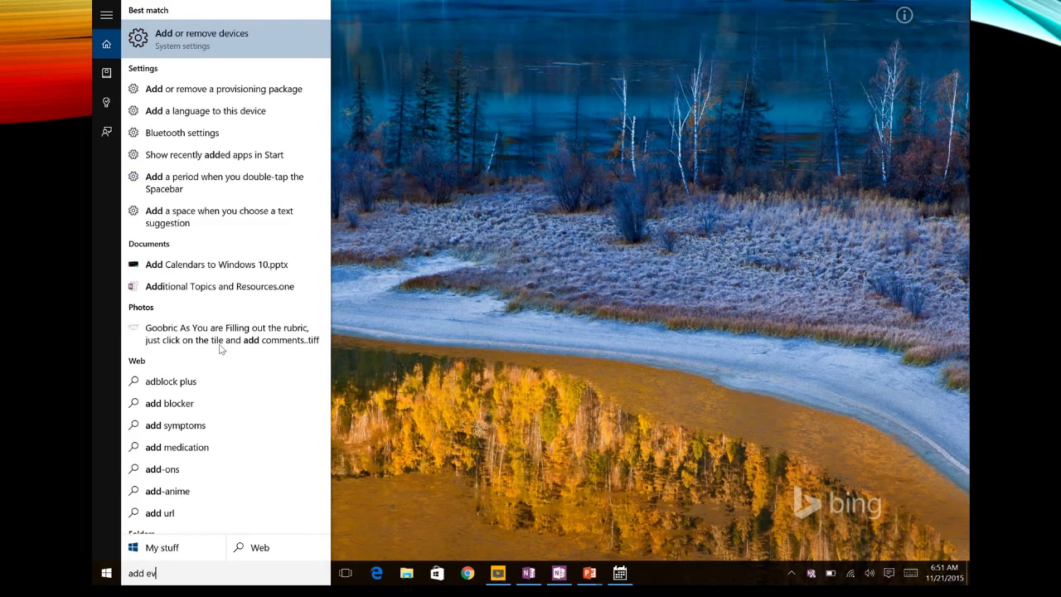
pyautogui.write('ent')
pyautogui.press('Return')
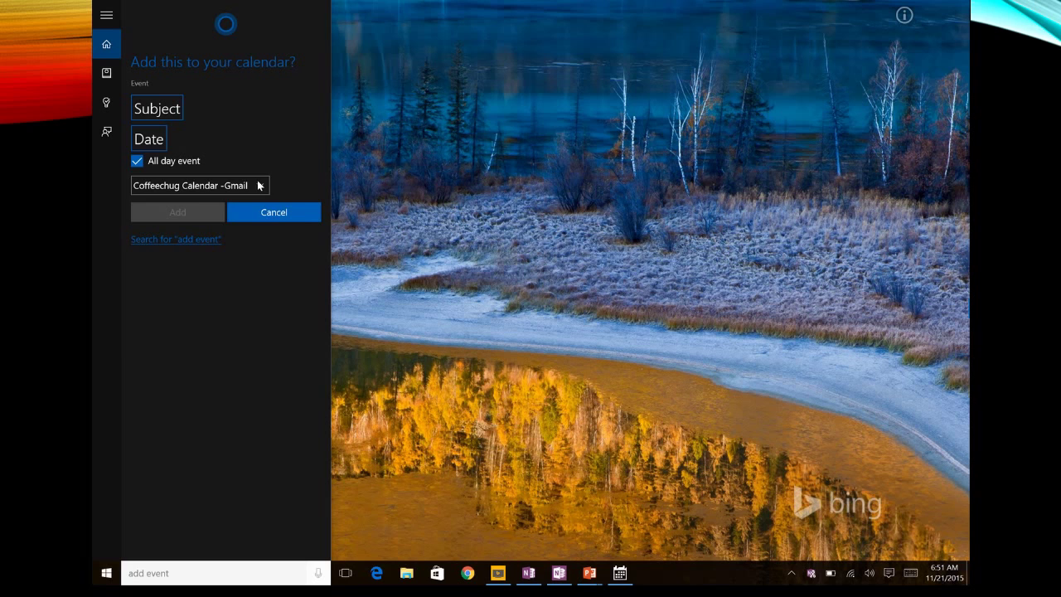
pyautogui.click(258, 185)
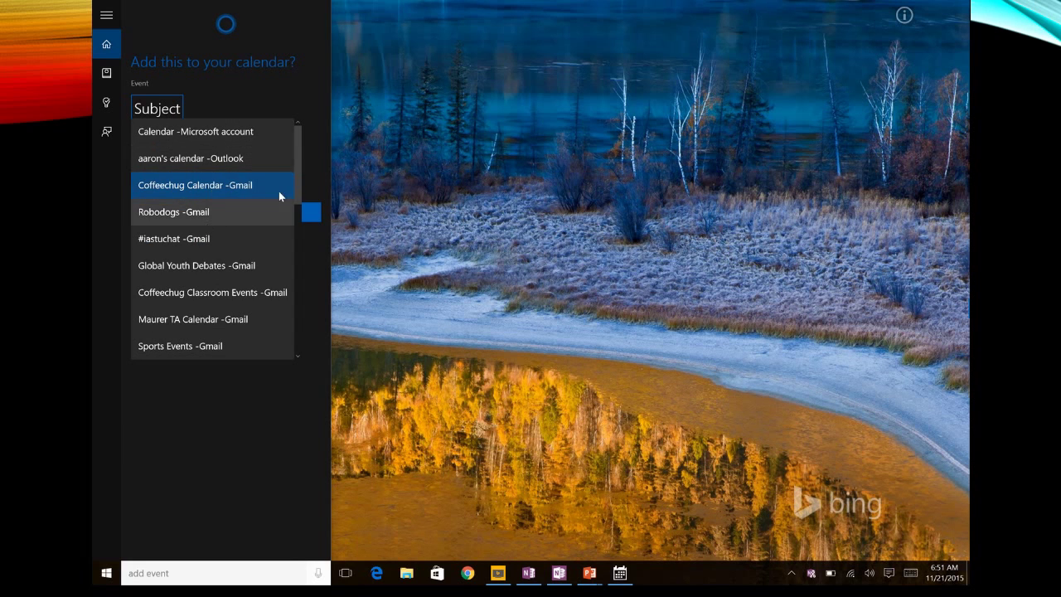
pyautogui.moveTo(299, 180); pyautogui.dragTo(267, 70)
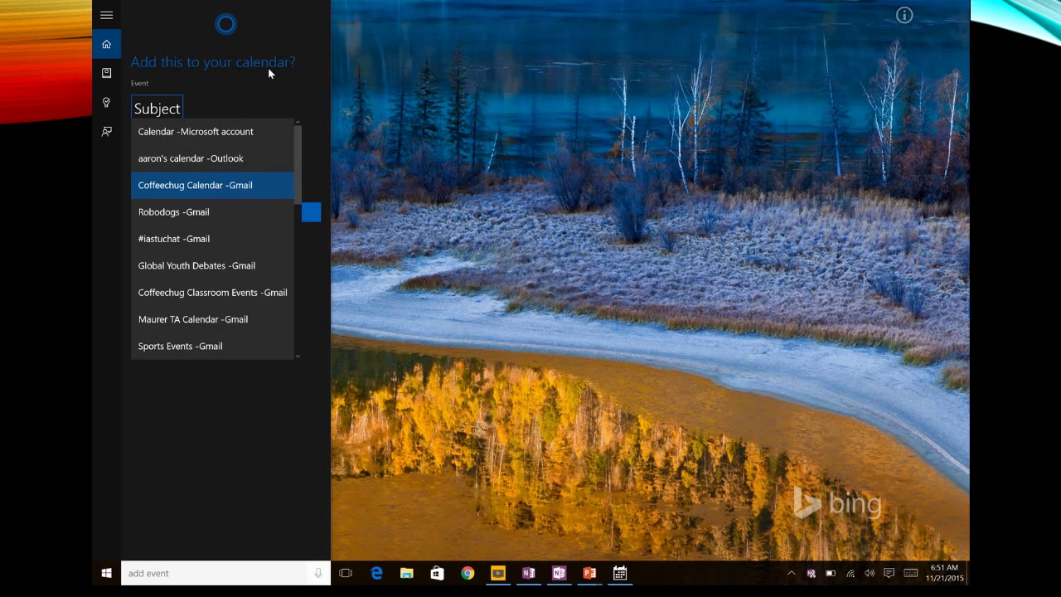
pyautogui.click(263, 75)
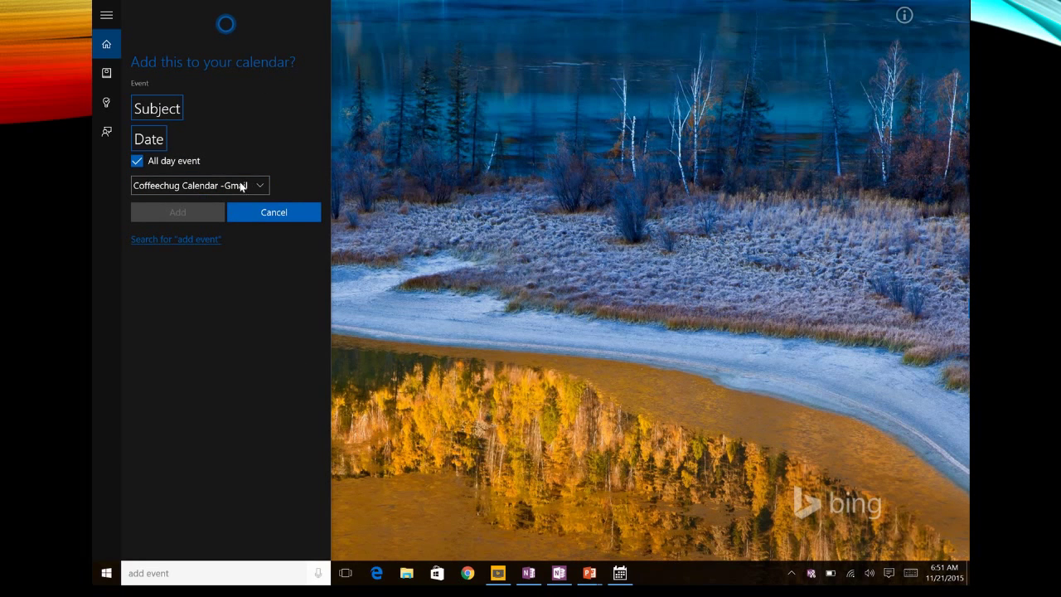
pyautogui.click(268, 217)
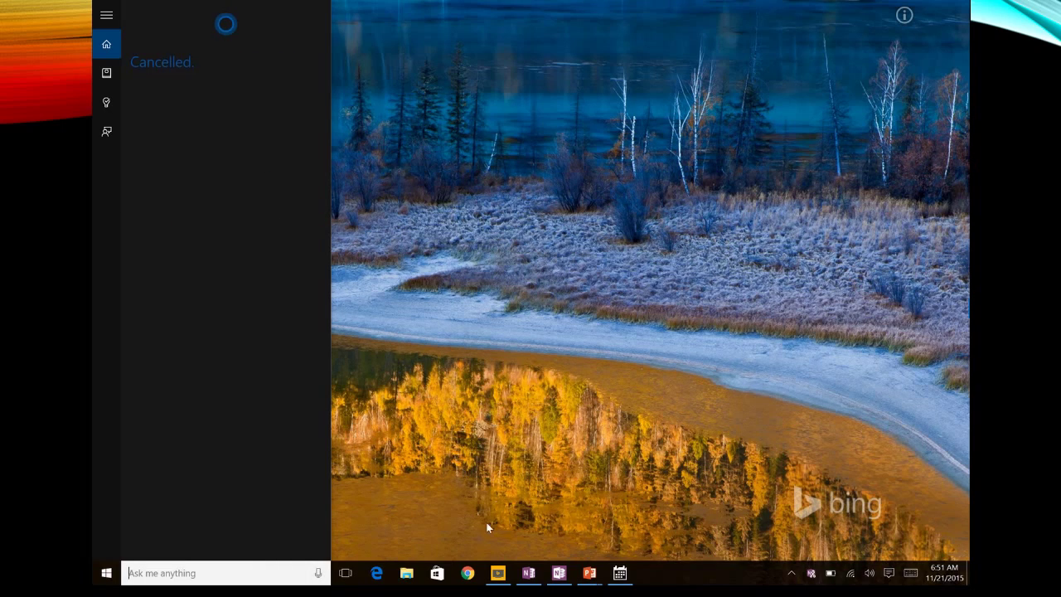
# Launch Calendar from Start and scroll the week view and sidebar to review merged calendars
pyautogui.click(106, 573)
pyautogui.click(528, 199)
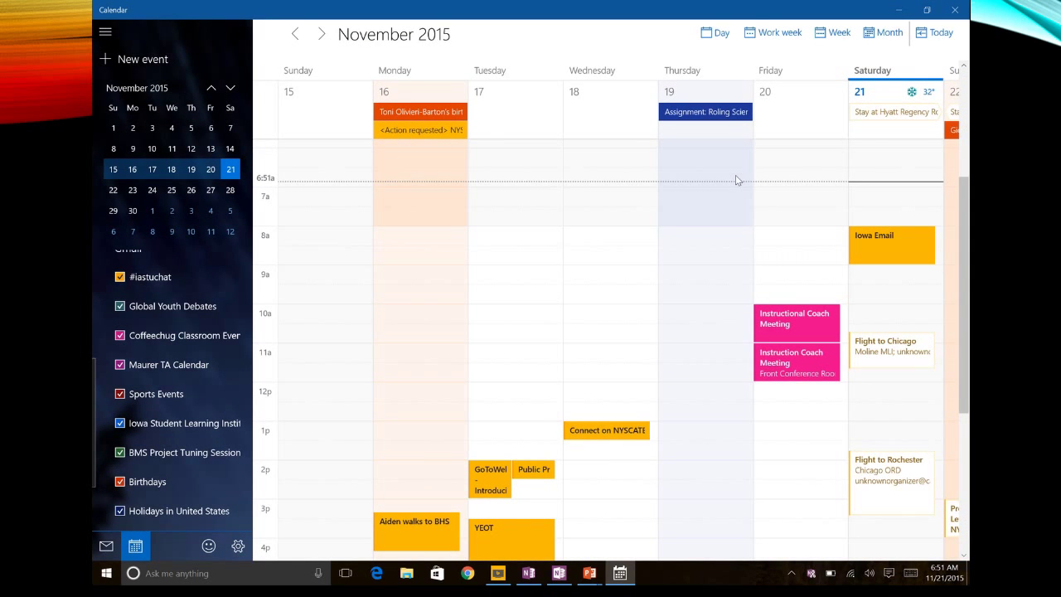
pyautogui.hscroll(2, 736, 180)
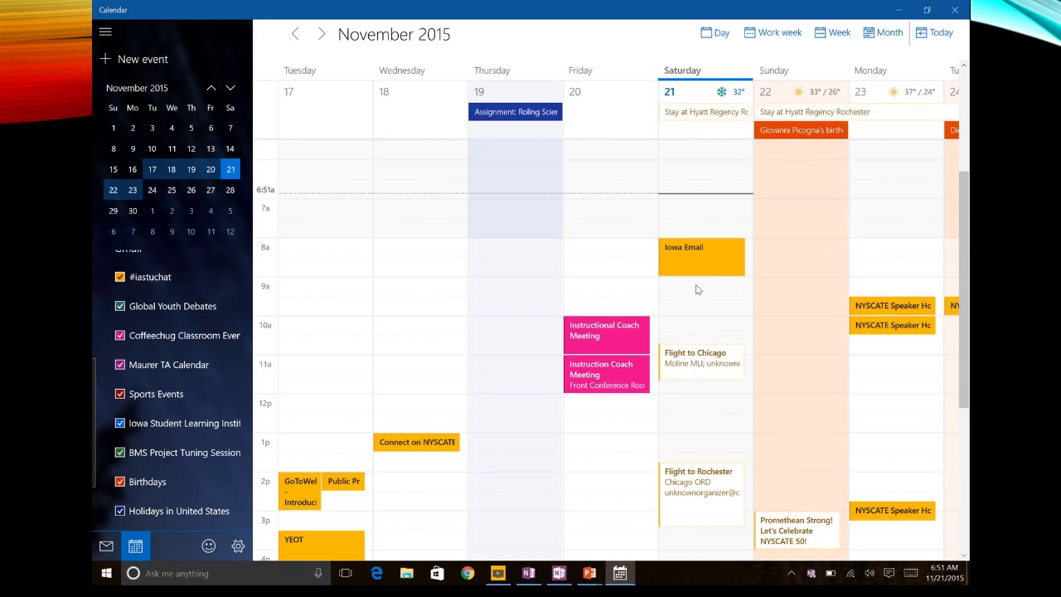
pyautogui.scroll(-3, 686, 385)
pyautogui.scroll(4, 686, 385)
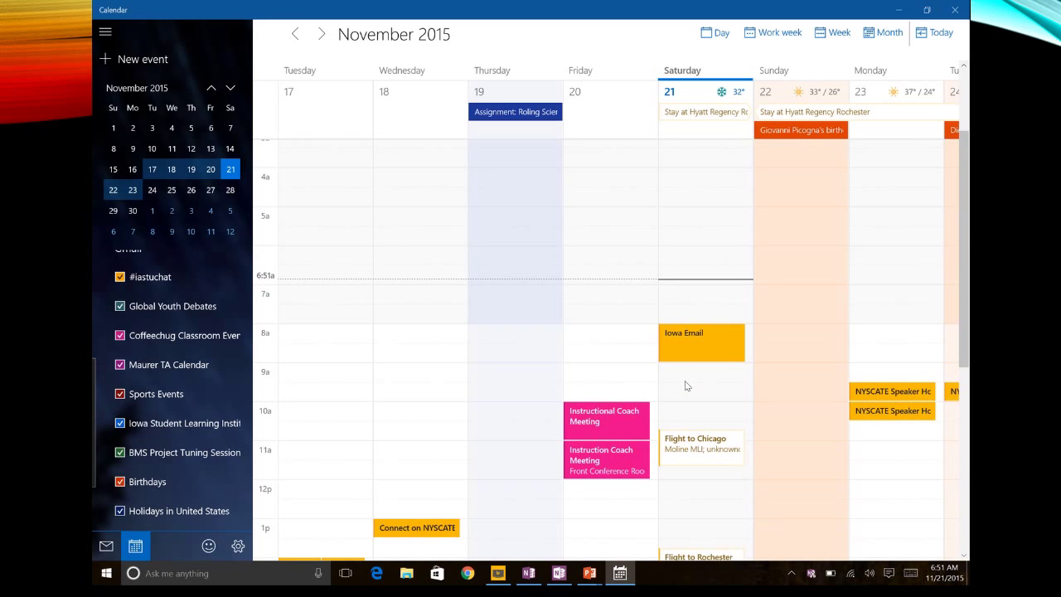
pyautogui.scroll(3, 193, 349)
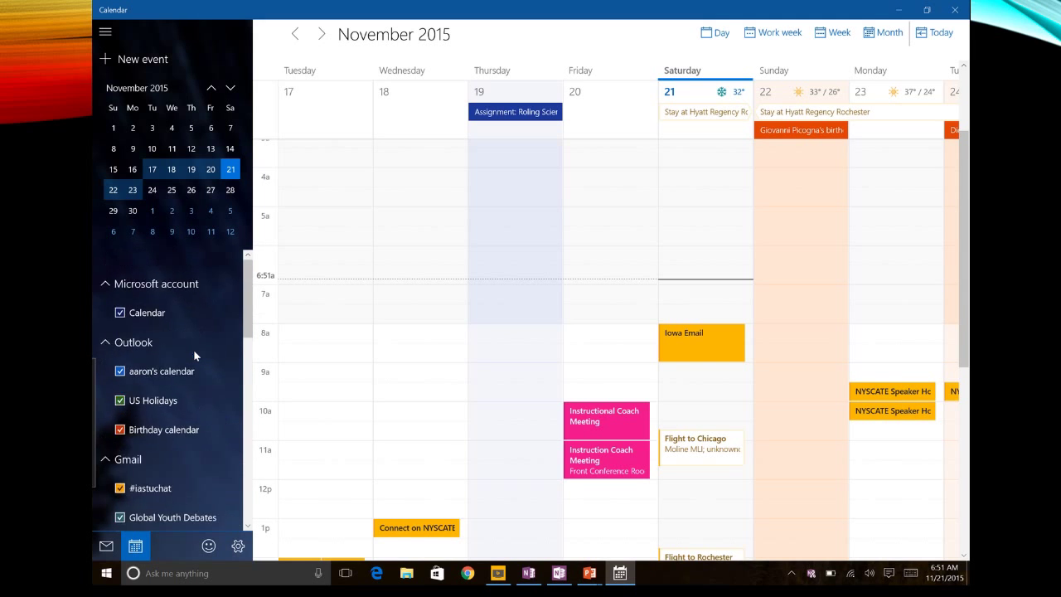
# Minimize and restore the Calendar window, then close it and relaunch it from Start
pyautogui.click(900, 12)
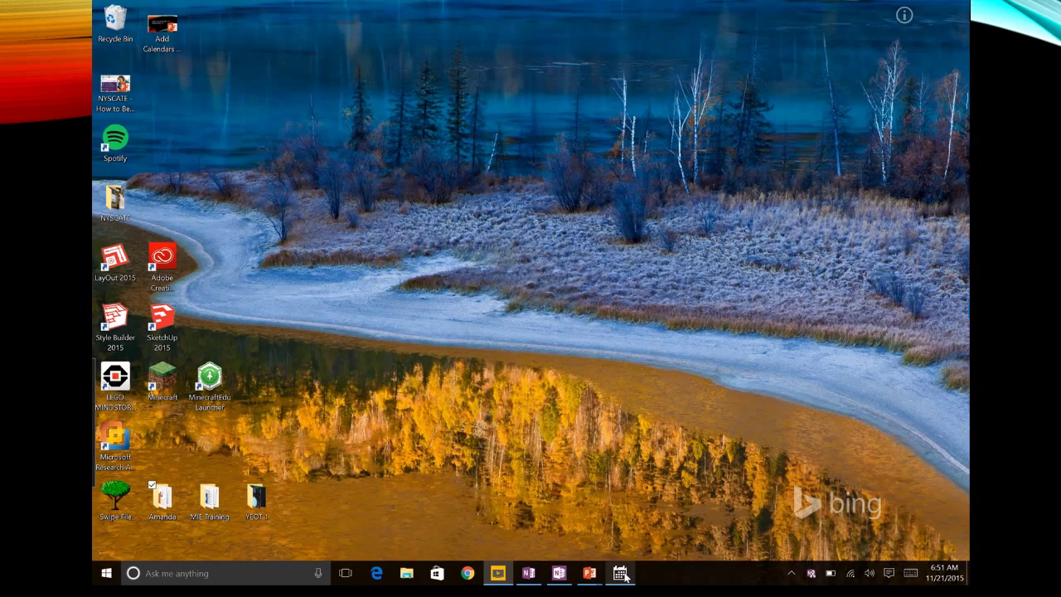
pyautogui.click(620, 573)
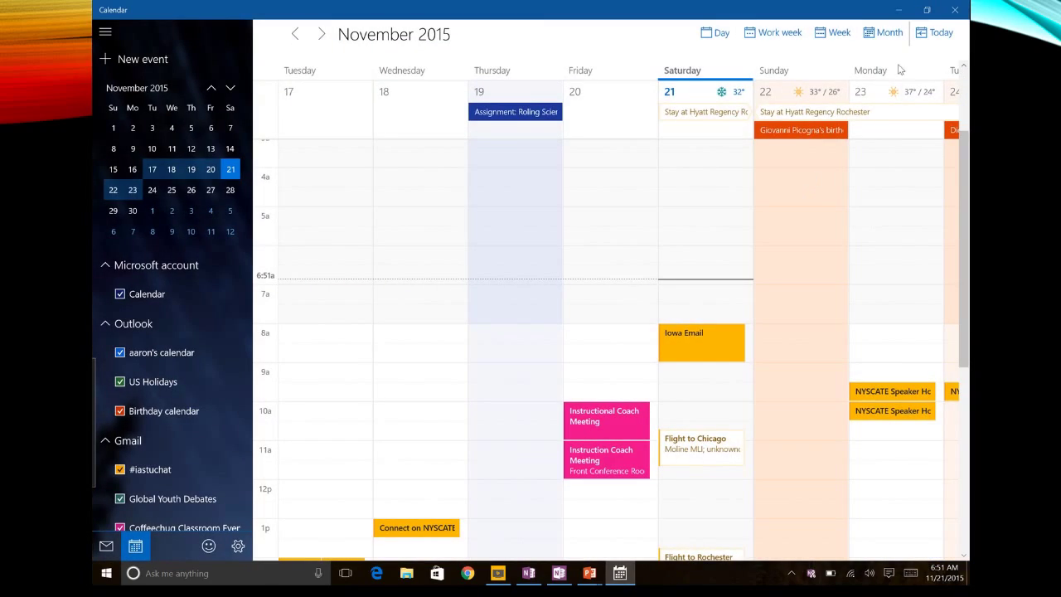
pyautogui.click(955, 10)
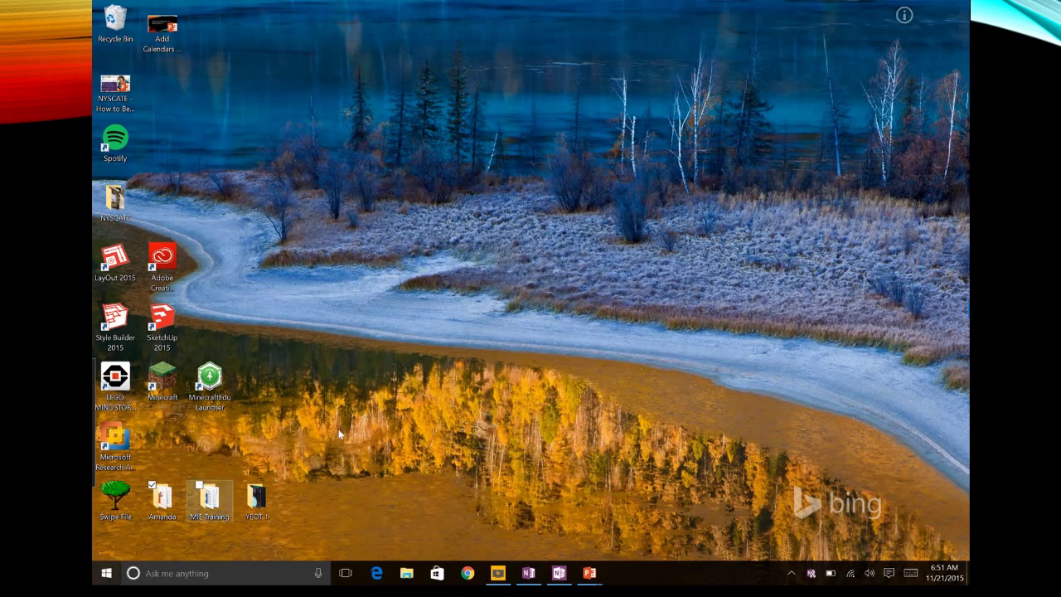
pyautogui.click(106, 573)
pyautogui.click(524, 199)
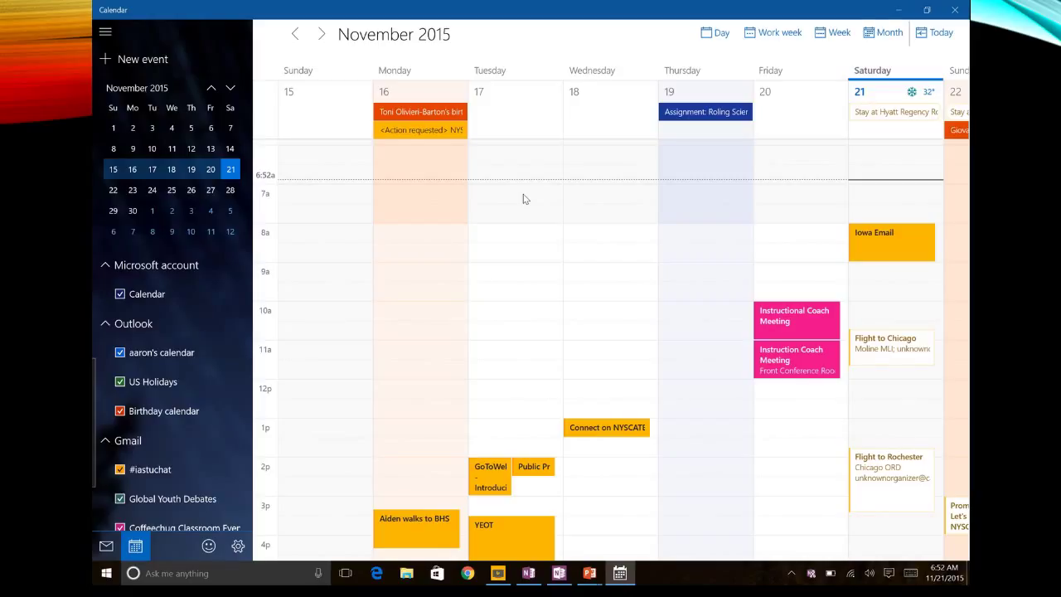
pyautogui.moveTo(613, 6)
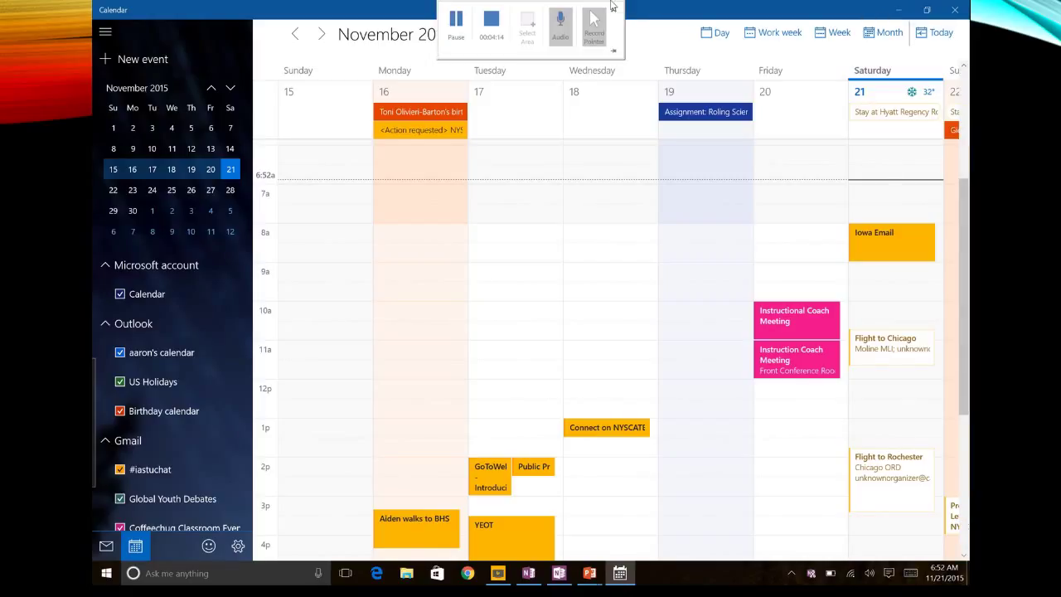